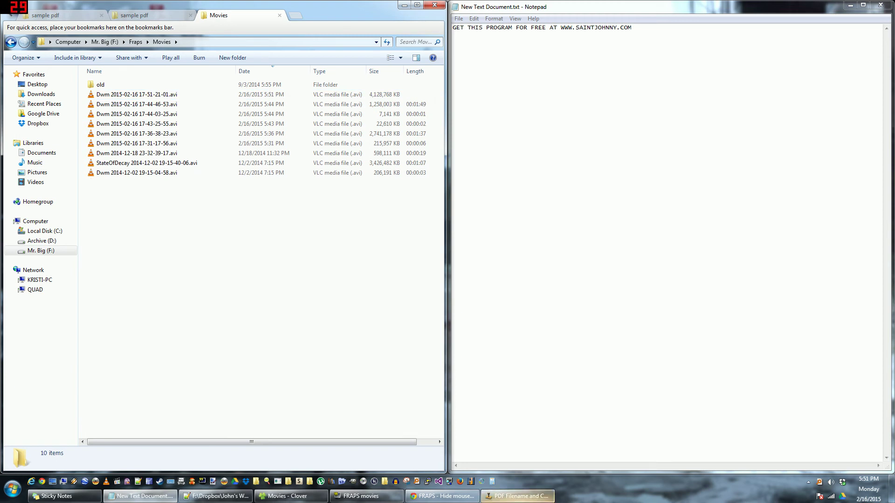
Launch the PDF stamper, move its window higher, and show the sample pdf folder beside it
{"action": "left_click", "coordinate": [521, 495]}
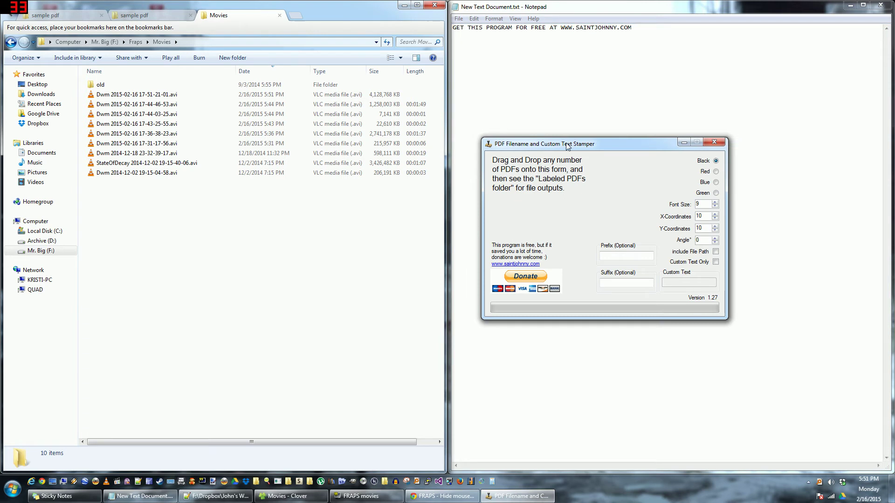
{"action": "left_click_drag", "start_coordinate": [566, 146], "coordinate": [605, 93]}
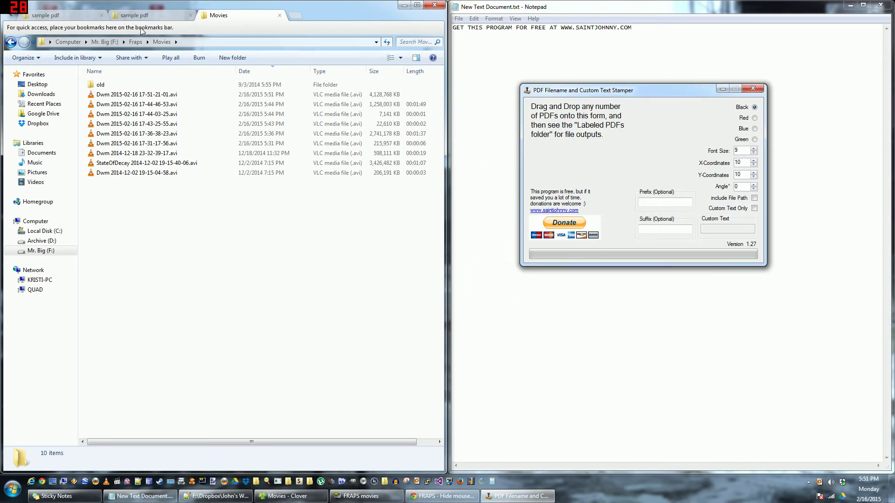
{"action": "left_click", "coordinate": [136, 16]}
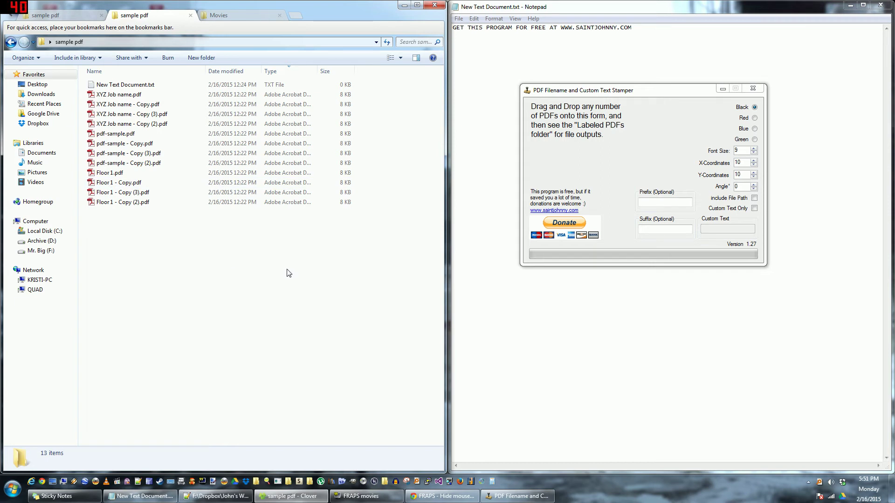
Select all 12 sample PDFs and drop them onto the stamper to stamp their filenames
{"action": "left_click_drag", "start_coordinate": [257, 278], "coordinate": [95, 90]}
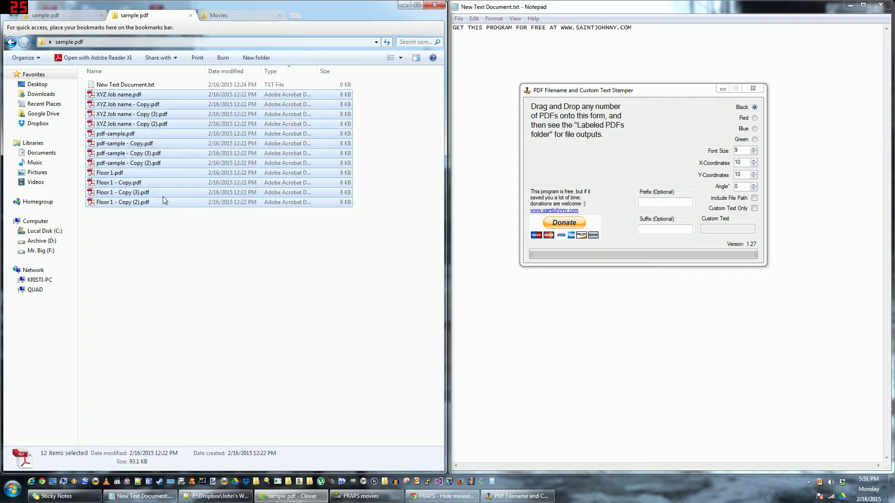
{"action": "left_click_drag", "start_coordinate": [594, 89], "coordinate": [580, 92]}
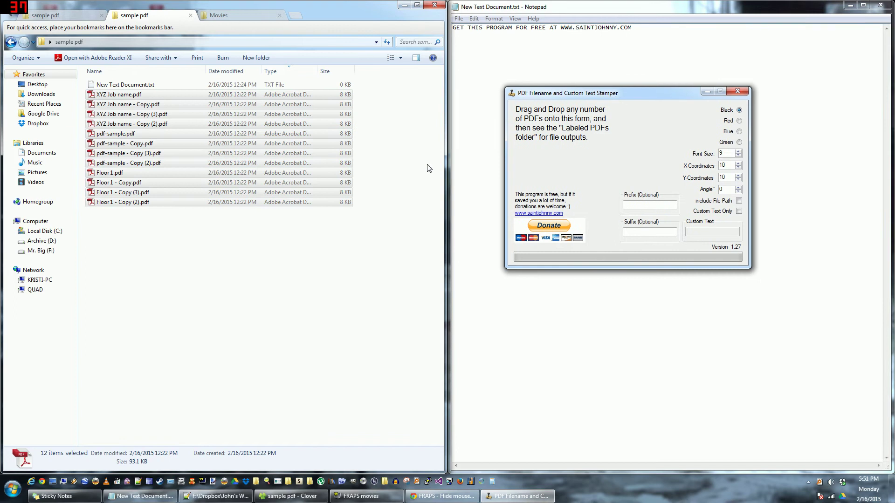
{"action": "left_click", "coordinate": [186, 256]}
{"action": "mouse_move", "coordinate": [218, 279]}
{"action": "left_mouse_down"}
{"action": "mouse_move", "coordinate": [112, 93]}
{"action": "mouse_move", "coordinate": [608, 161]}
{"action": "left_mouse_up"}
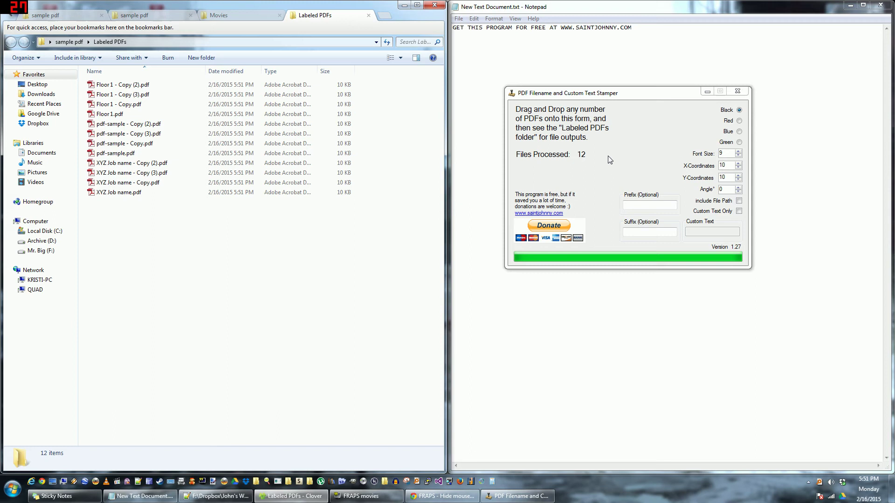
Close the extra Movies folder tab and return to the sample pdf folder
{"action": "left_click", "coordinate": [248, 14]}
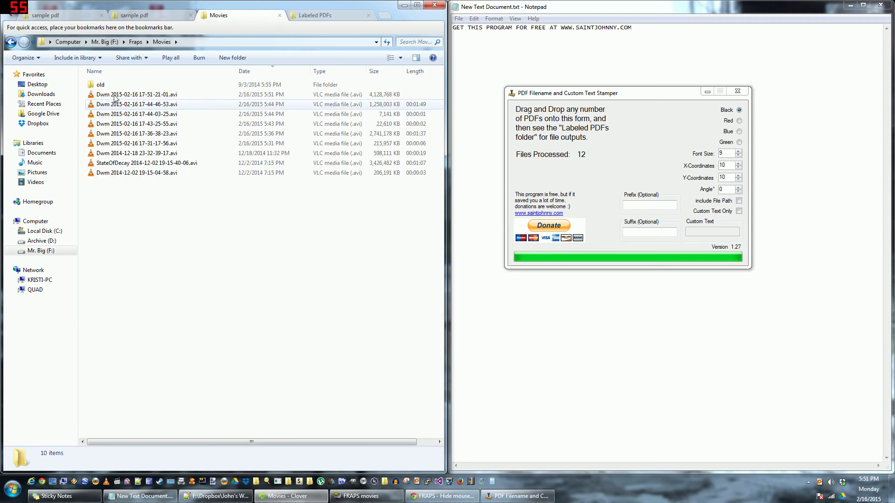
{"action": "middle_click", "coordinate": [248, 13]}
{"action": "left_click", "coordinate": [159, 15]}
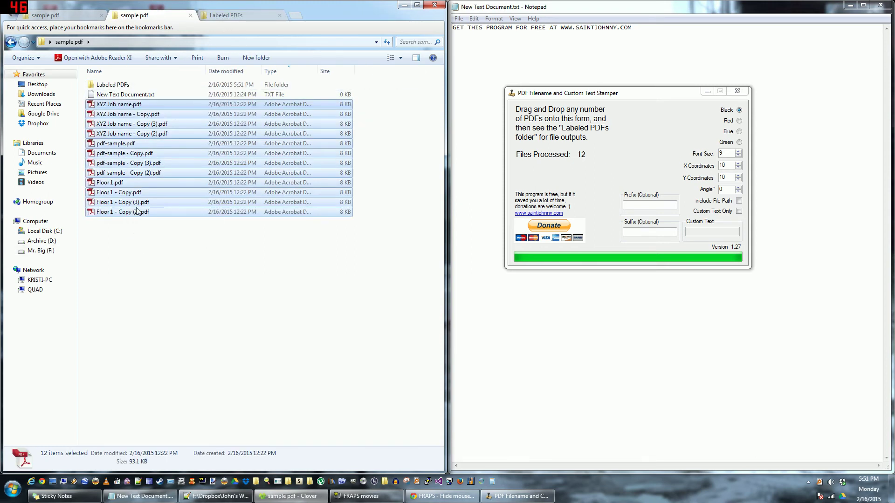
{"action": "double_click", "coordinate": [113, 87]}
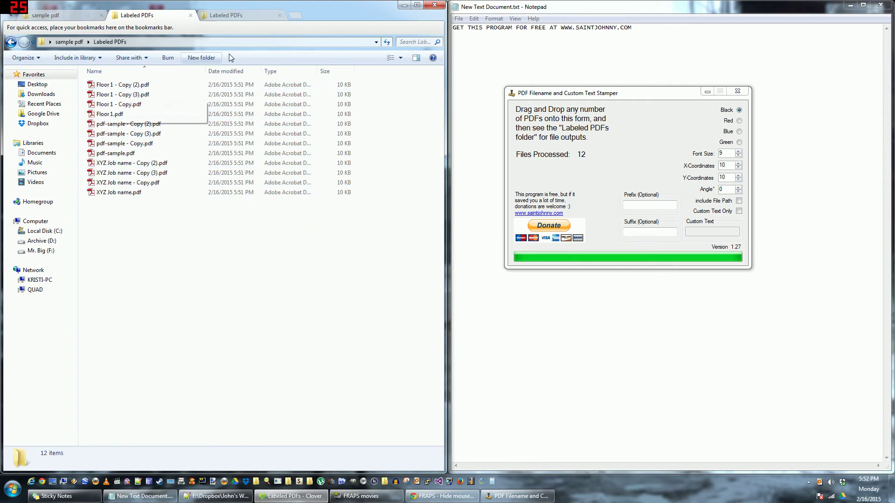
{"action": "left_click", "coordinate": [114, 86]}
{"action": "double_click", "coordinate": [113, 89]}
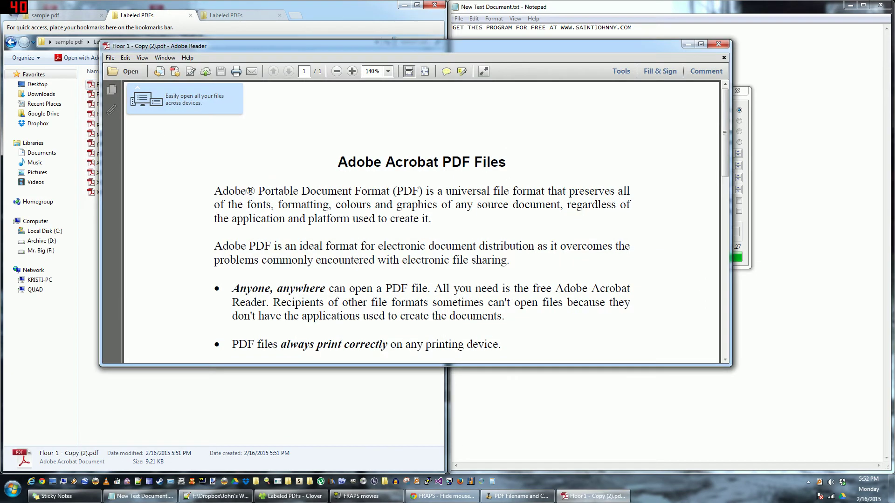
{"action": "scroll", "coordinate": [317, 241], "scroll_direction": "down", "scroll_amount": 5}
{"action": "scroll", "coordinate": [316, 240], "scroll_direction": "down", "scroll_amount": 3}
{"action": "scroll", "coordinate": [268, 277], "scroll_direction": "down", "scroll_amount": 3}
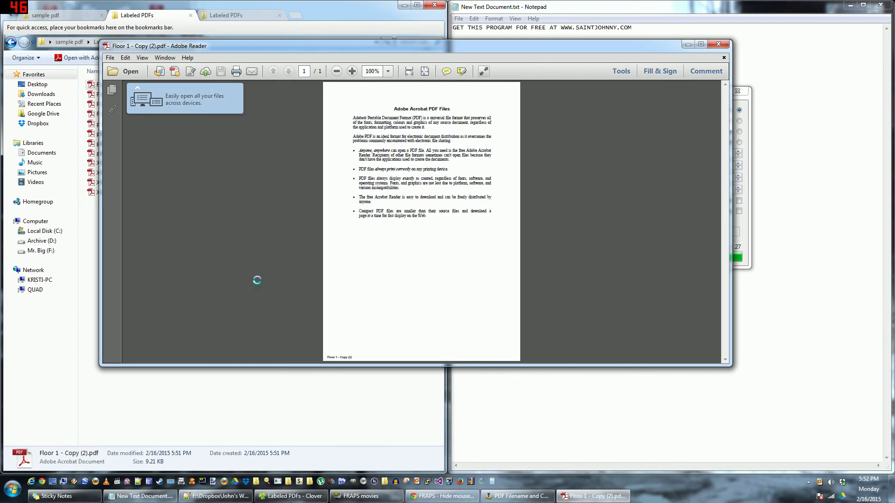
{"action": "scroll", "coordinate": [256, 280], "scroll_direction": "up", "scroll_amount": 1}
{"action": "scroll", "coordinate": [421, 221], "scroll_direction": "down", "scroll_amount": 2}
{"action": "scroll", "coordinate": [422, 221], "scroll_direction": "up", "scroll_amount": 3}
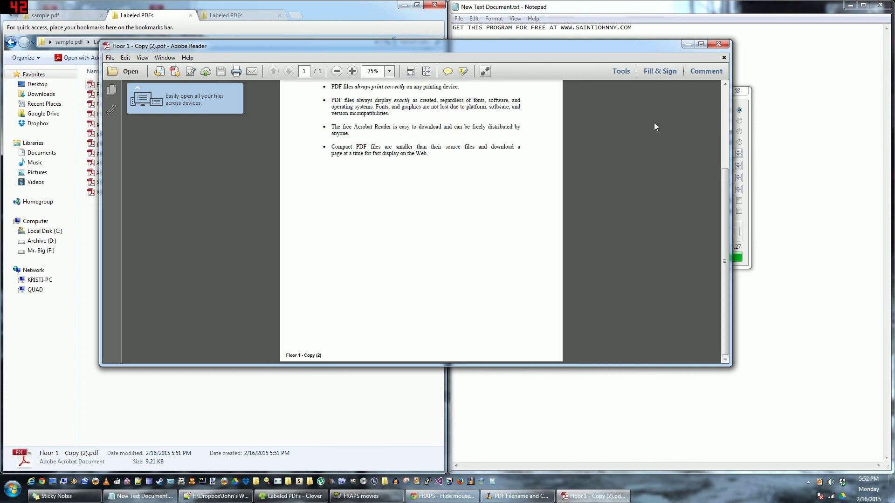
{"action": "key", "text": "alt+F4"}
{"action": "double_click", "coordinate": [115, 154]}
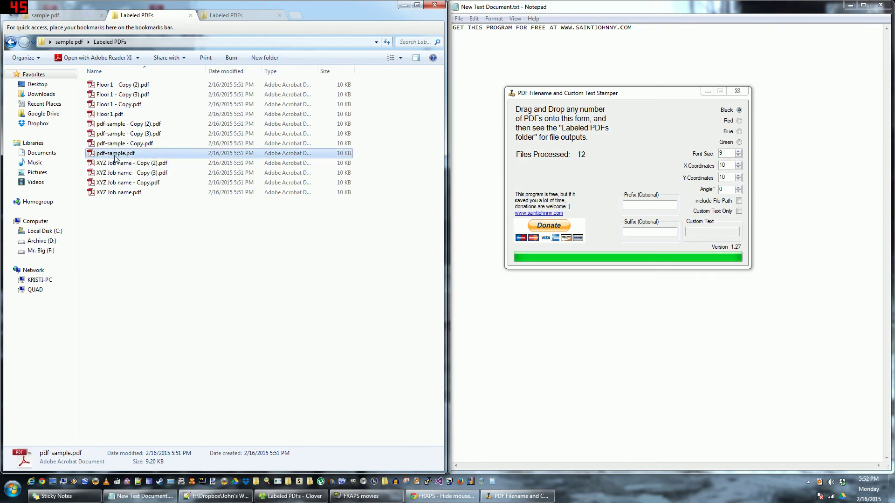
{"action": "scroll", "coordinate": [382, 302], "scroll_direction": "down", "scroll_amount": 3}
{"action": "scroll", "coordinate": [382, 303], "scroll_direction": "down", "scroll_amount": 3}
{"action": "scroll", "coordinate": [370, 297], "scroll_direction": "down", "scroll_amount": 2}
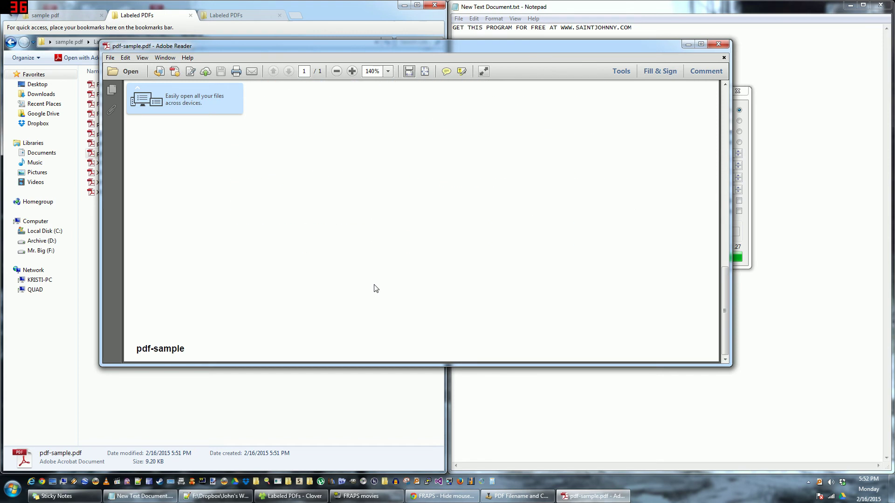
{"action": "key", "text": "alt+F4"}
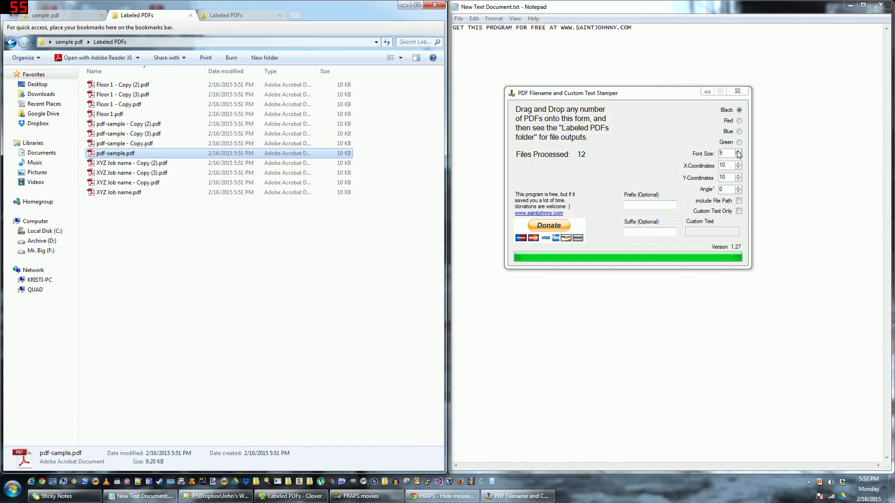
Set the stamp to font size 20 in red, then restamp the Floor 1 PDFs
{"action": "left_click", "coordinate": [738, 151]}
{"action": "left_click", "coordinate": [738, 151]}
{"action": "left_click", "coordinate": [738, 151]}
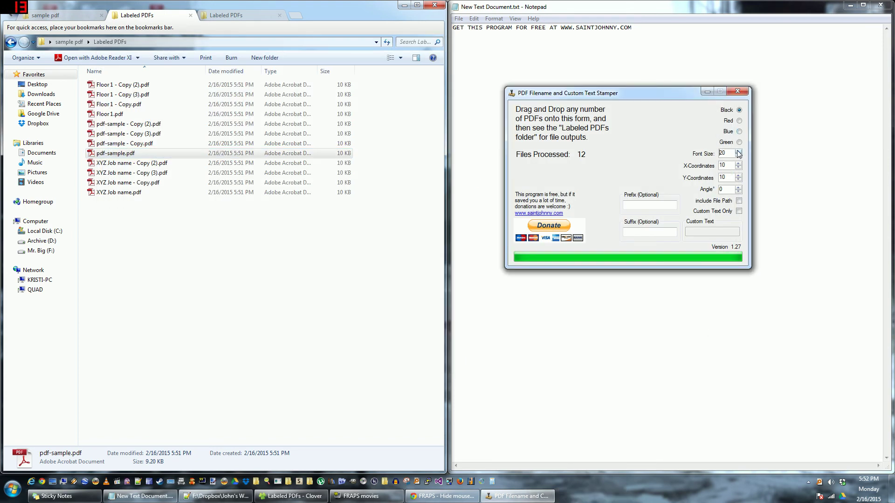
{"action": "left_click", "coordinate": [738, 121]}
{"action": "left_click", "coordinate": [80, 18]}
{"action": "mouse_move", "coordinate": [156, 255]}
{"action": "left_mouse_down"}
{"action": "mouse_move", "coordinate": [105, 81]}
{"action": "mouse_move", "coordinate": [617, 165]}
{"action": "left_mouse_up"}
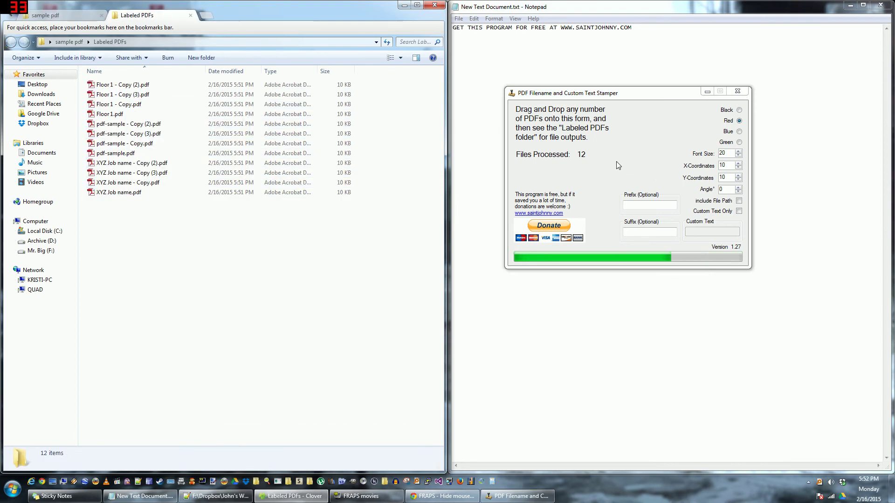
{"action": "left_click", "coordinate": [124, 96]}
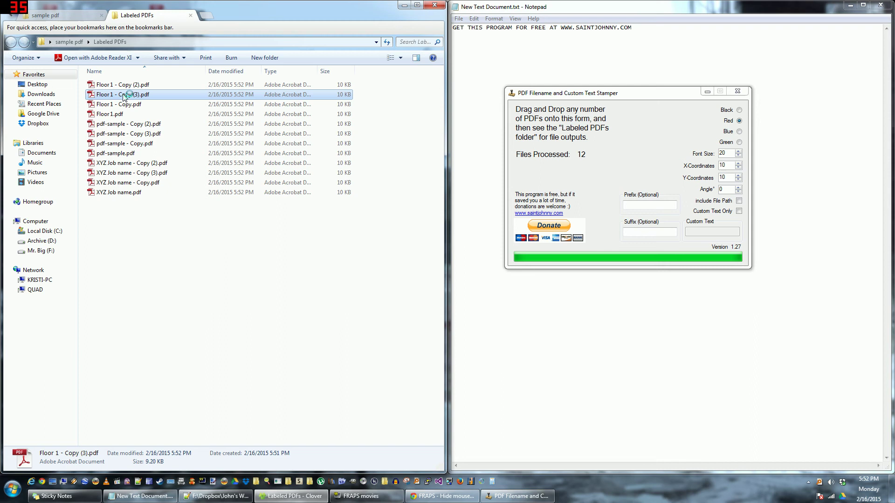
{"action": "double_click", "coordinate": [124, 96]}
{"action": "scroll", "coordinate": [461, 285], "scroll_direction": "down", "scroll_amount": 5}
{"action": "scroll", "coordinate": [446, 303], "scroll_direction": "down", "scroll_amount": 5}
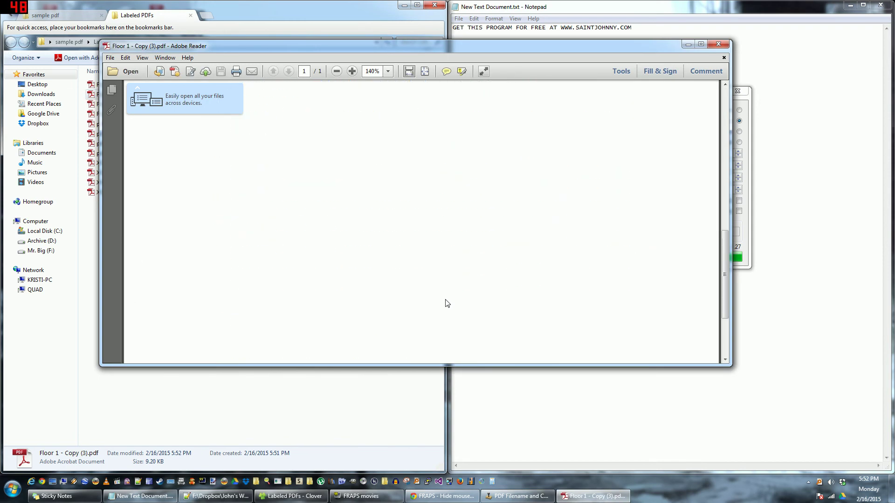
{"action": "scroll", "coordinate": [446, 303], "scroll_direction": "down", "scroll_amount": 5}
{"action": "key", "text": "ctrl+0"}
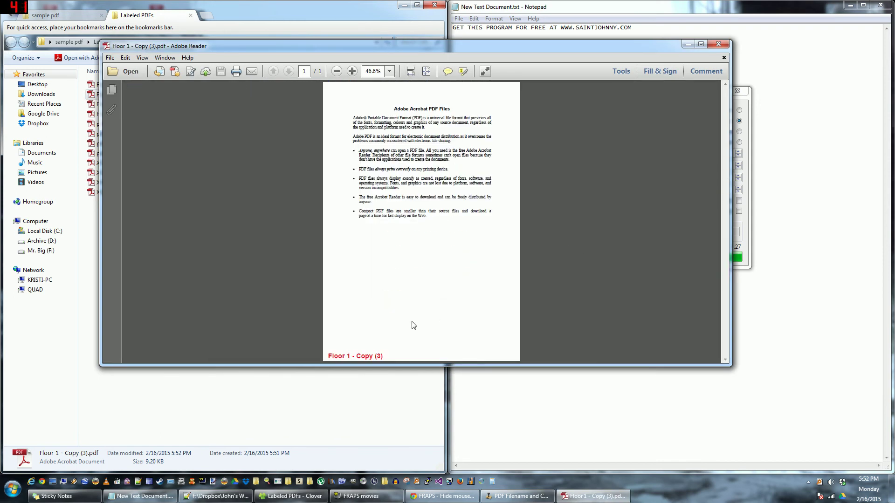
{"action": "left_click", "coordinate": [718, 44]}
{"action": "key", "text": "Down"}
{"action": "key", "text": "Down"}
{"action": "key", "text": "Down"}
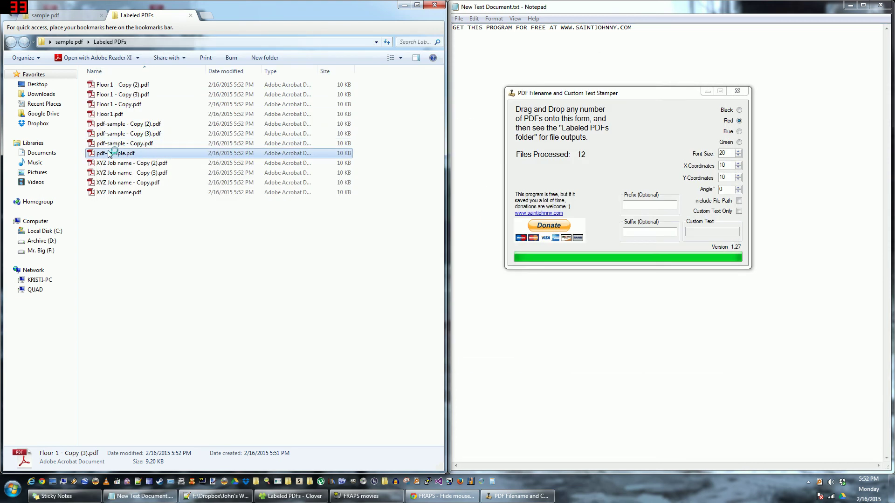
{"action": "key", "text": "Return"}
{"action": "key", "text": "ctrl+0"}
{"action": "scroll", "coordinate": [407, 269], "scroll_direction": "up", "scroll_amount": 1, "text": "ctrl"}
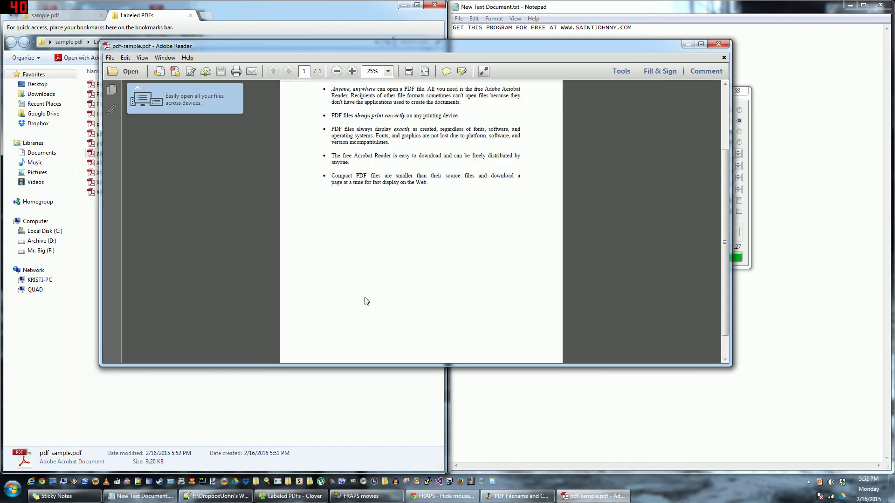
{"action": "left_click", "coordinate": [718, 44]}
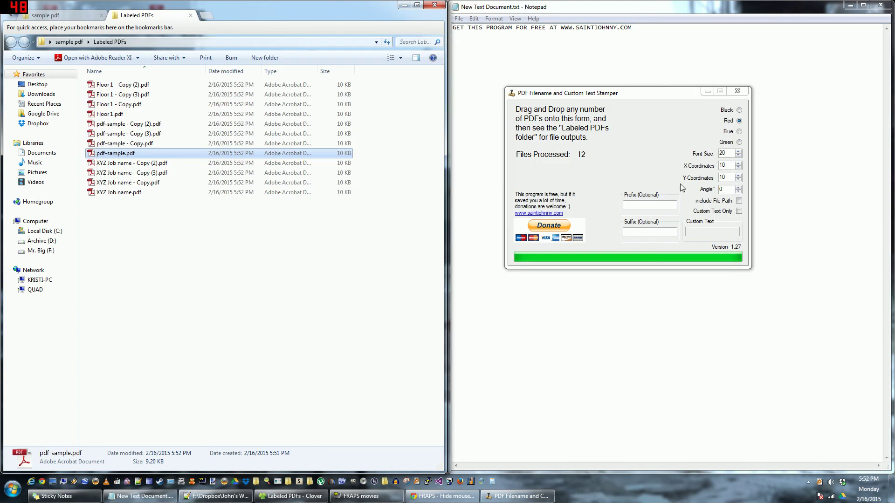
Place the stamp at X 50, Y 50 at 45°, and restamp all 12 PDFs
{"action": "double_click", "coordinate": [725, 165]}
{"action": "type", "text": "50"}
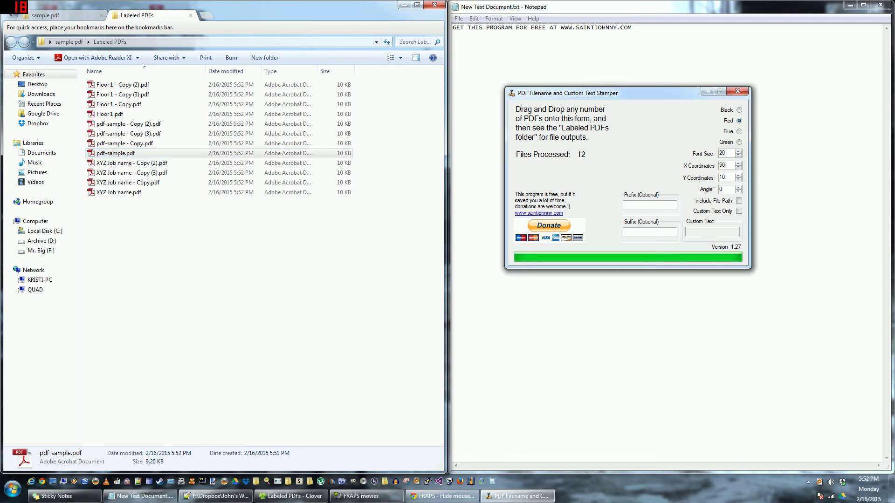
{"action": "double_click", "coordinate": [723, 176]}
{"action": "type", "text": "50"}
{"action": "key", "text": "BackSpace"}
{"action": "type", "text": "45"}
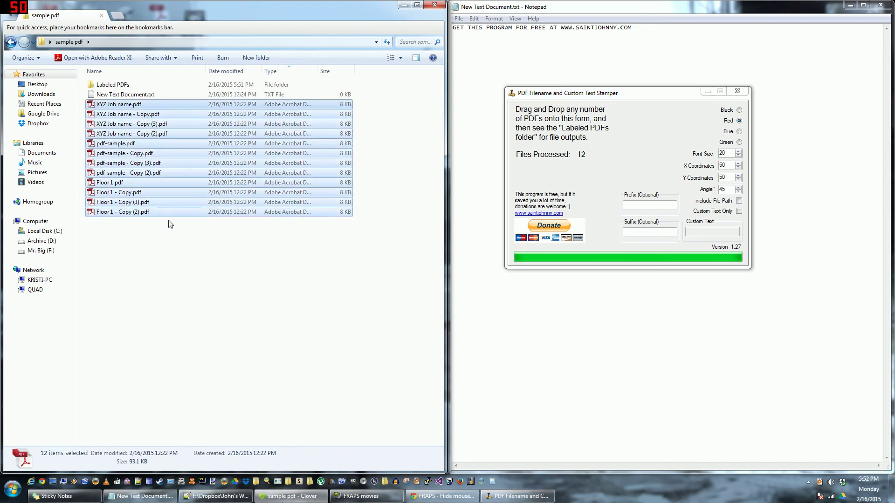
{"action": "mouse_move", "coordinate": [189, 265]}
{"action": "left_mouse_down"}
{"action": "mouse_move", "coordinate": [115, 105]}
{"action": "mouse_move", "coordinate": [638, 198]}
{"action": "left_mouse_up"}
Check the diagonal stamp on Floor 1 - Copy (3) in Labeled PDFs, then close it
{"action": "double_click", "coordinate": [113, 84]}
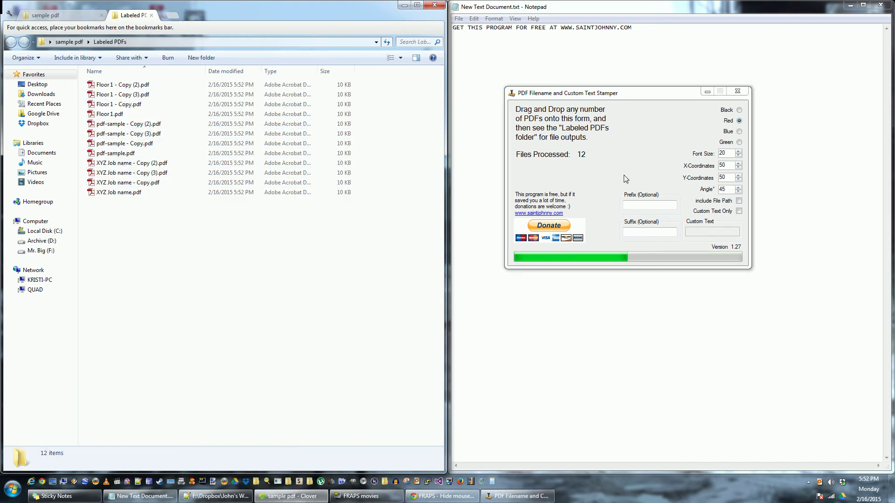
{"action": "left_click", "coordinate": [120, 94]}
{"action": "double_click", "coordinate": [120, 96]}
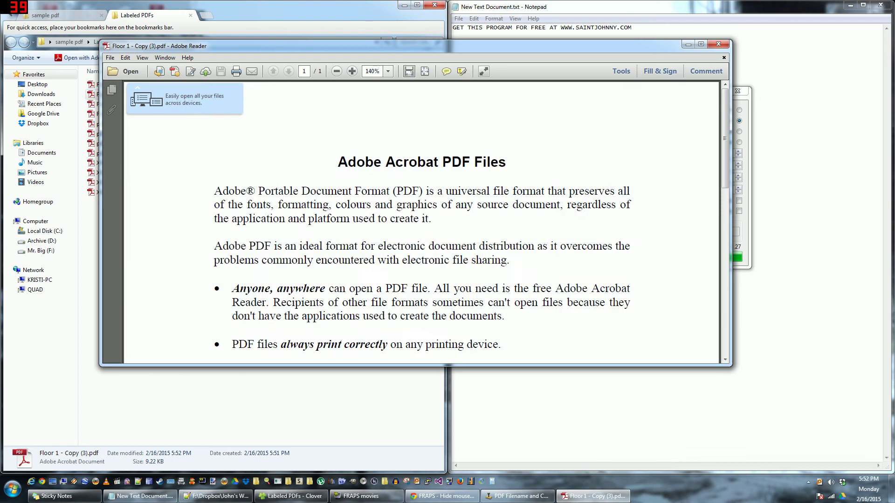
{"action": "scroll", "coordinate": [363, 228], "scroll_direction": "down", "scroll_amount": 5}
{"action": "scroll", "coordinate": [400, 226], "scroll_direction": "down", "scroll_amount": 1}
{"action": "left_click", "coordinate": [717, 44]}
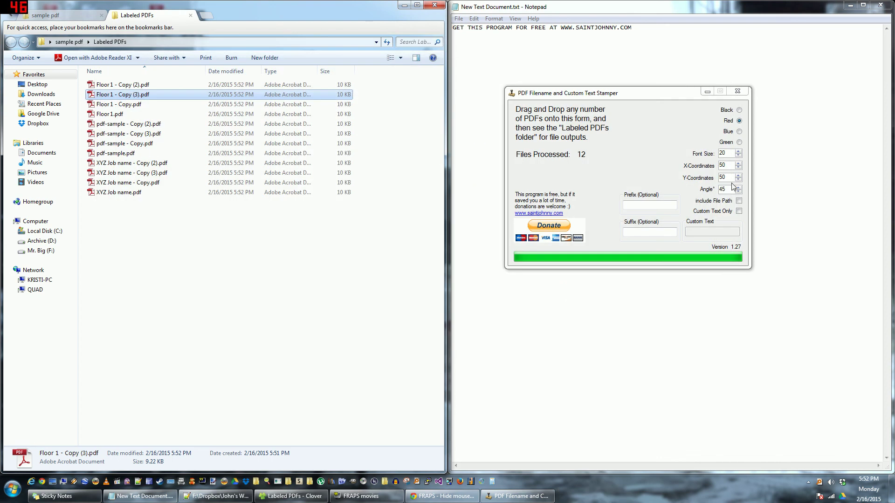
Change the stamp font size to 50 and restamp the original PDFs
{"action": "left_click", "coordinate": [738, 156]}
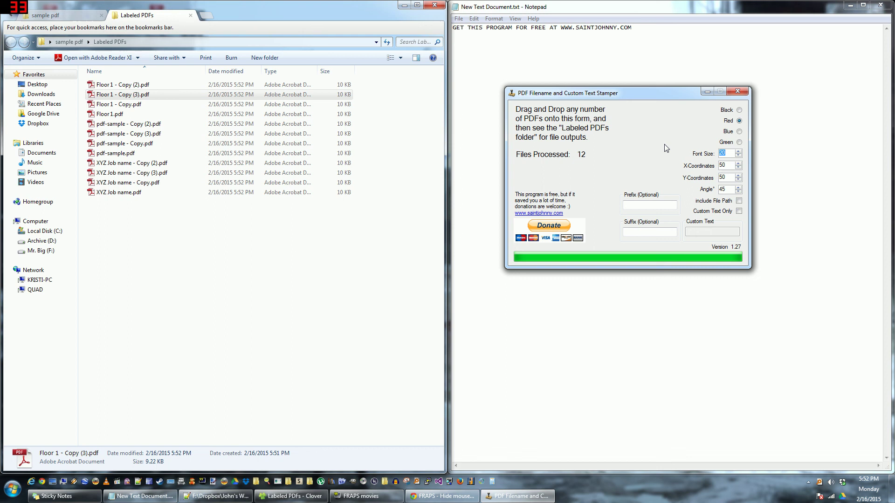
{"action": "type", "text": "50"}
{"action": "left_click", "coordinate": [45, 14]}
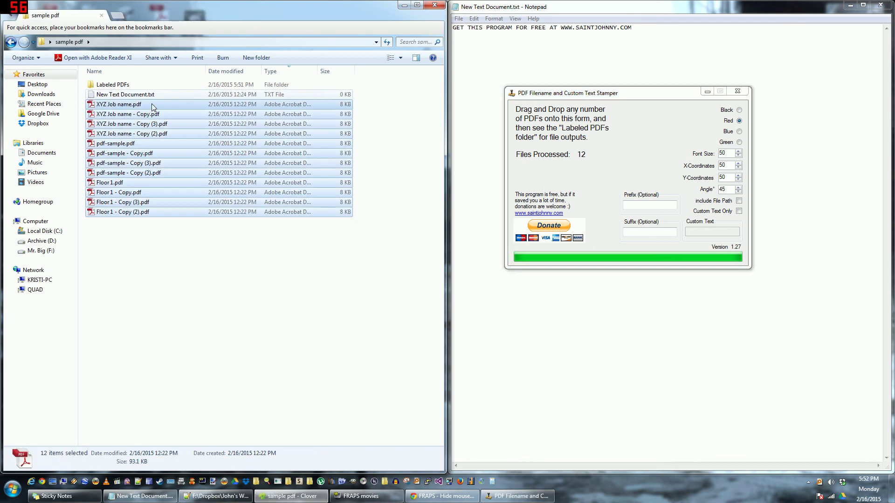
{"action": "left_click_drag", "start_coordinate": [152, 104], "coordinate": [594, 150]}
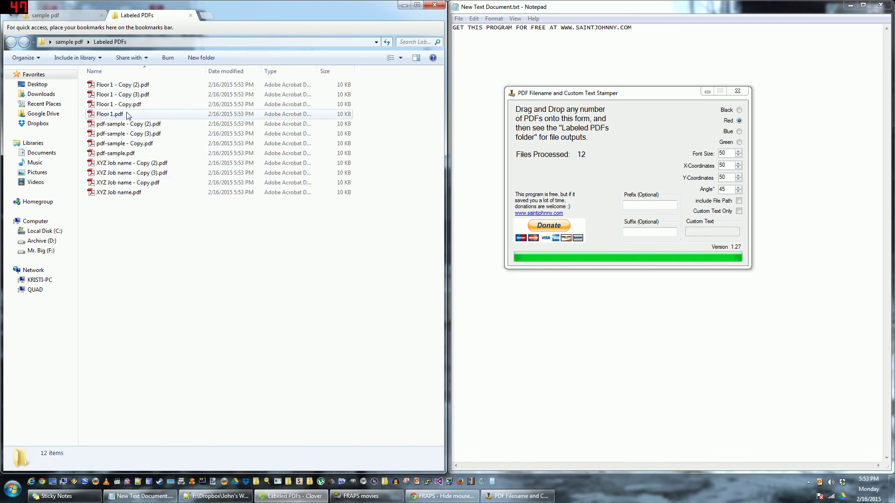
Review restamped Floor 1, minimize it, then open XYZ Job name - Copy (2)
{"action": "double_click", "coordinate": [109, 114]}
{"action": "scroll", "coordinate": [419, 230], "scroll_direction": "down", "scroll_amount": 5}
{"action": "scroll", "coordinate": [420, 230], "scroll_direction": "down", "scroll_amount": 5}
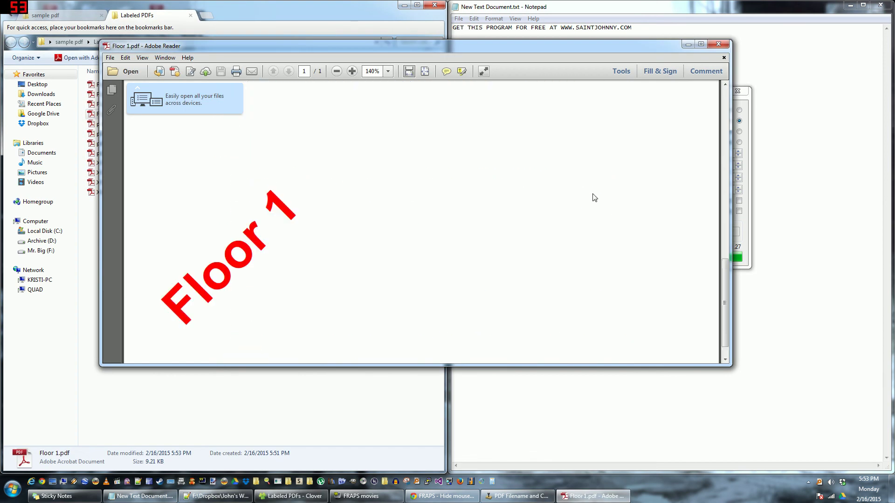
{"action": "left_click", "coordinate": [688, 44]}
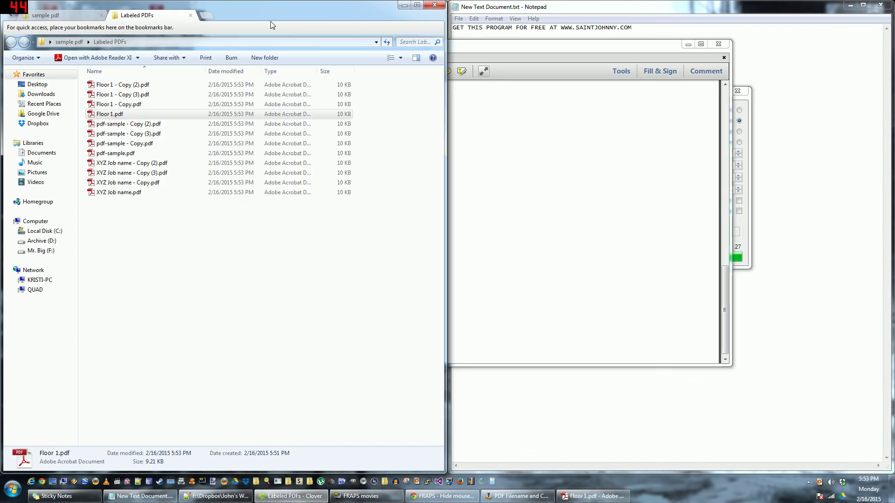
{"action": "double_click", "coordinate": [140, 163]}
{"action": "key", "text": "ctrl+0"}
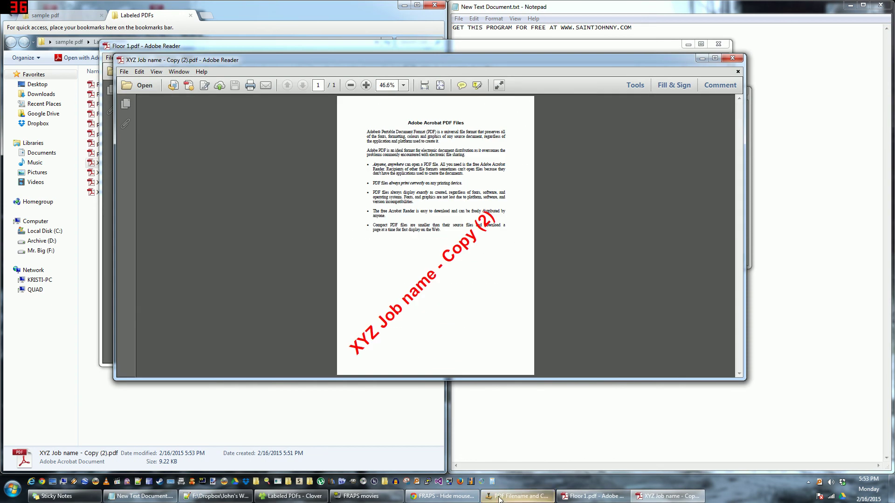
{"action": "left_click", "coordinate": [517, 496]}
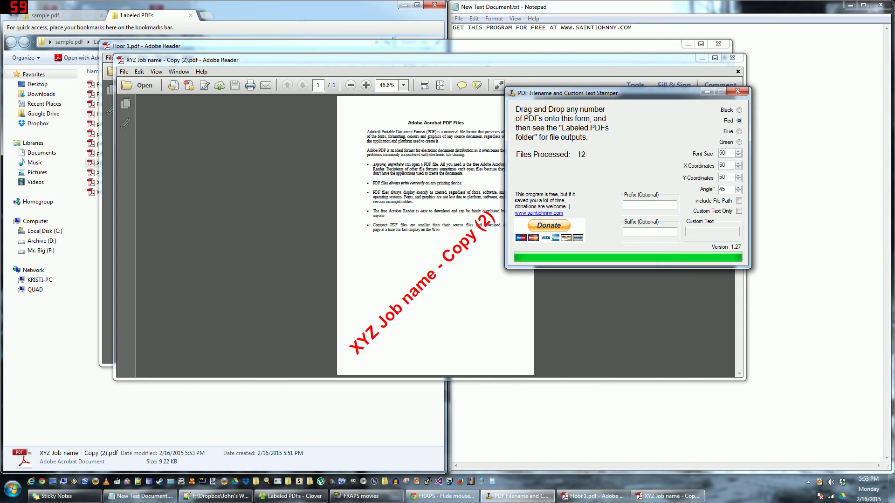
{"action": "left_click", "coordinate": [636, 28]}
{"action": "left_click_drag", "start_coordinate": [635, 28], "coordinate": [575, 28]}
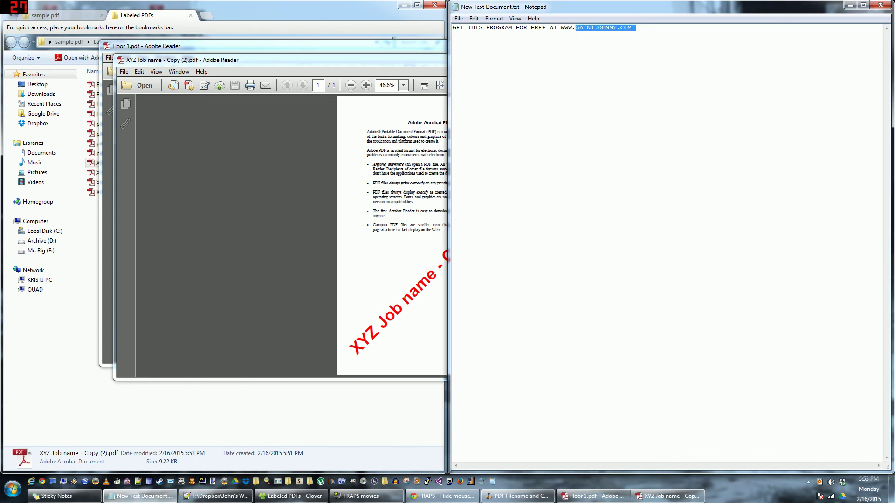